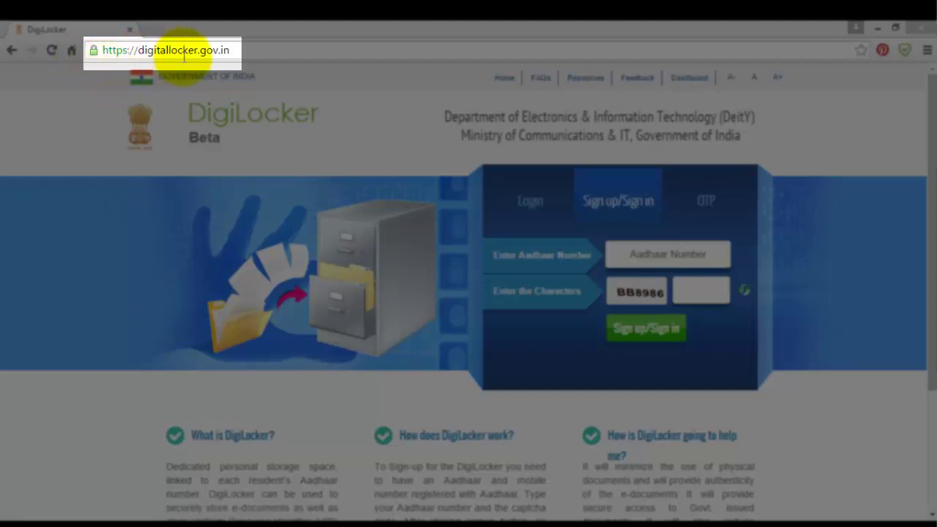
# Switch DigiLocker's sign-in box to the existing-user Login form.
pyautogui.click(212, 50)
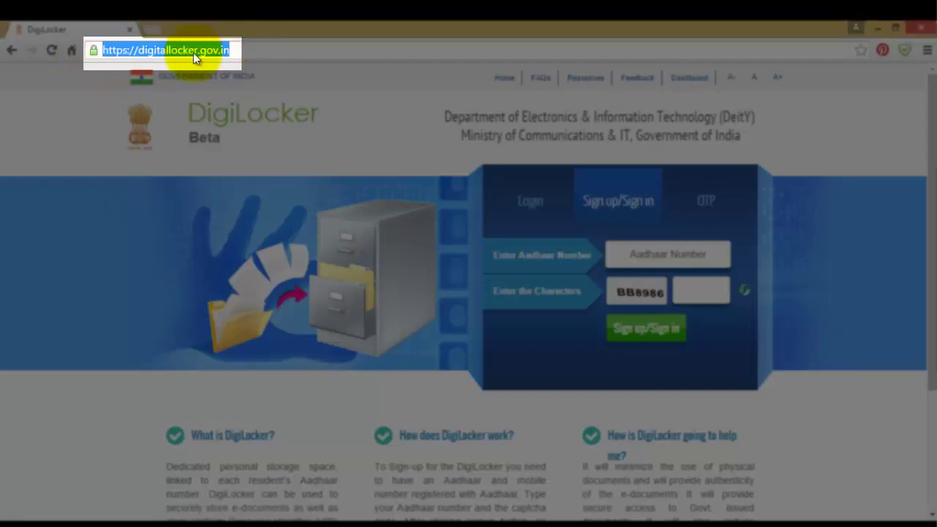
pyautogui.click(252, 48)
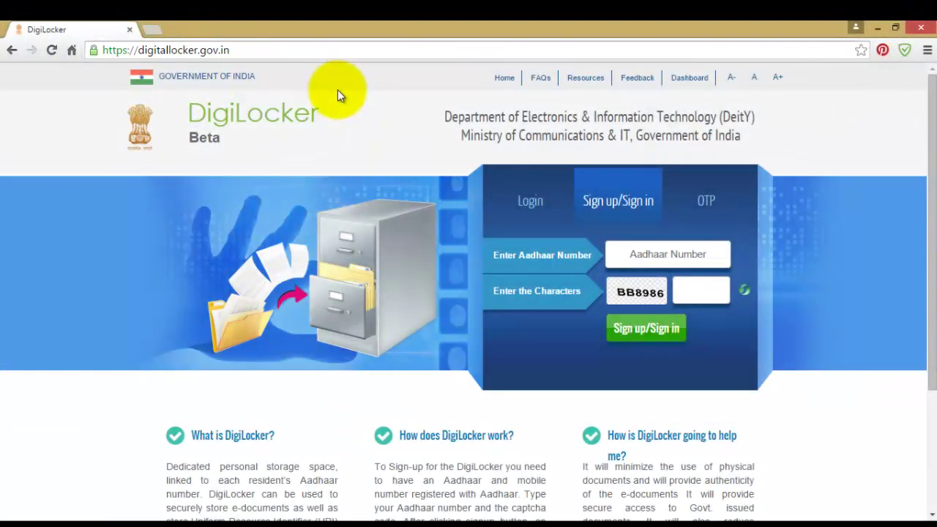
pyautogui.click(542, 203)
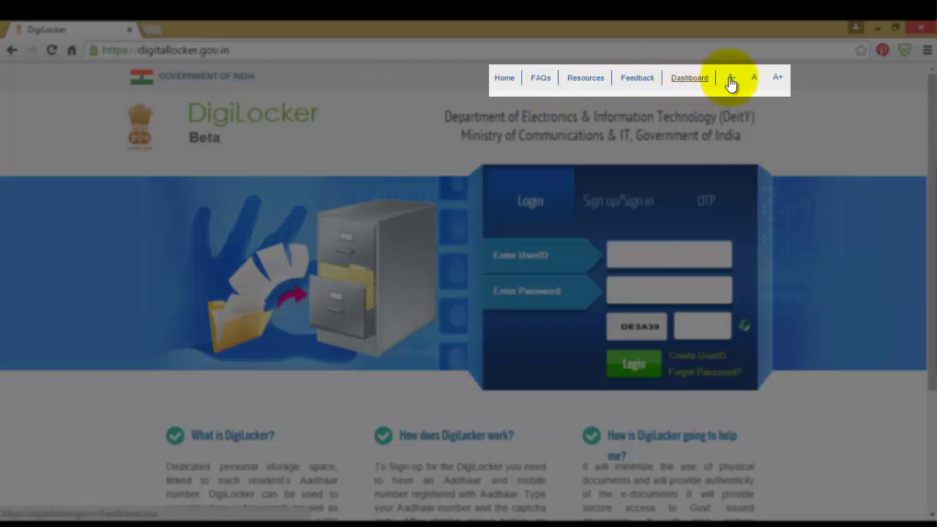
# Try the larger A+ page text size, then the default A size.
pyautogui.click(780, 81)
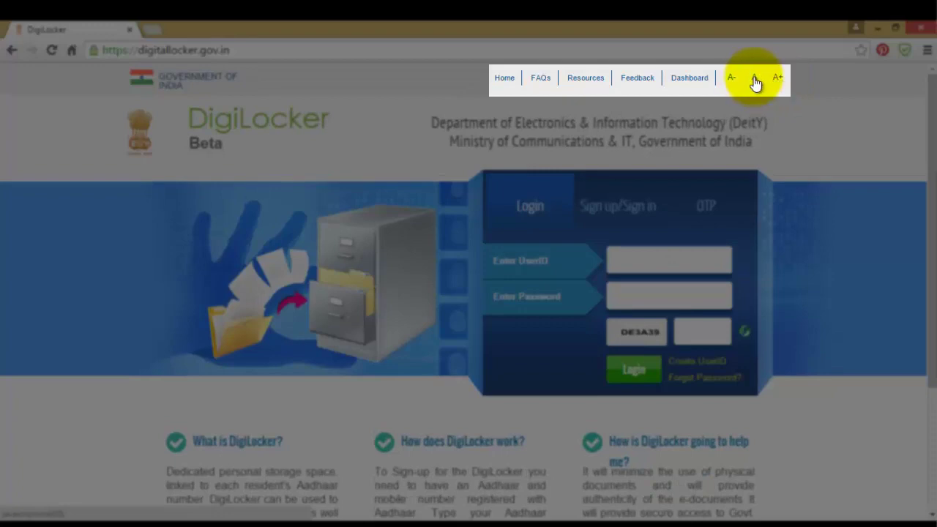
pyautogui.click(755, 79)
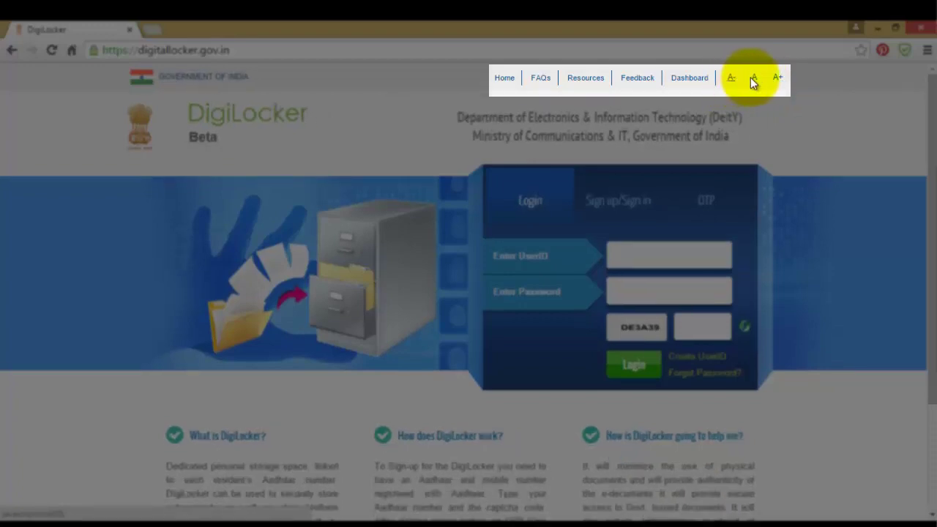
pyautogui.click(776, 81)
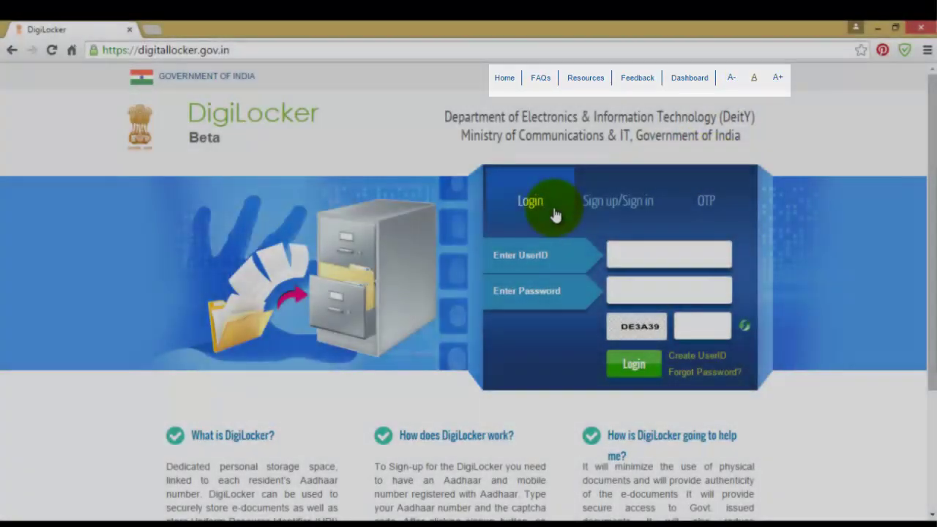
# Scroll down and read the What is DigiLocker?, third-section and support contact text.
pyautogui.scroll(-3, 490, 204)
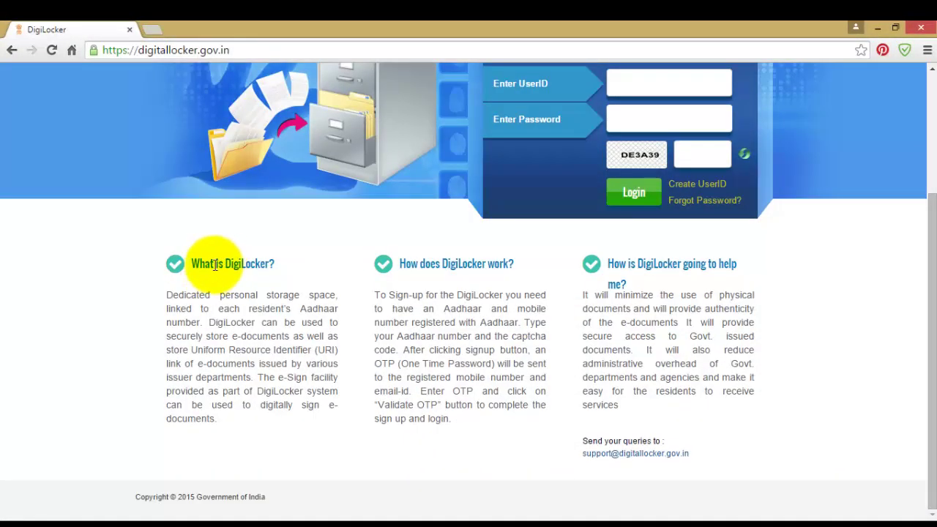
pyautogui.moveTo(167, 295); pyautogui.dragTo(242, 418)
pyautogui.click(252, 407)
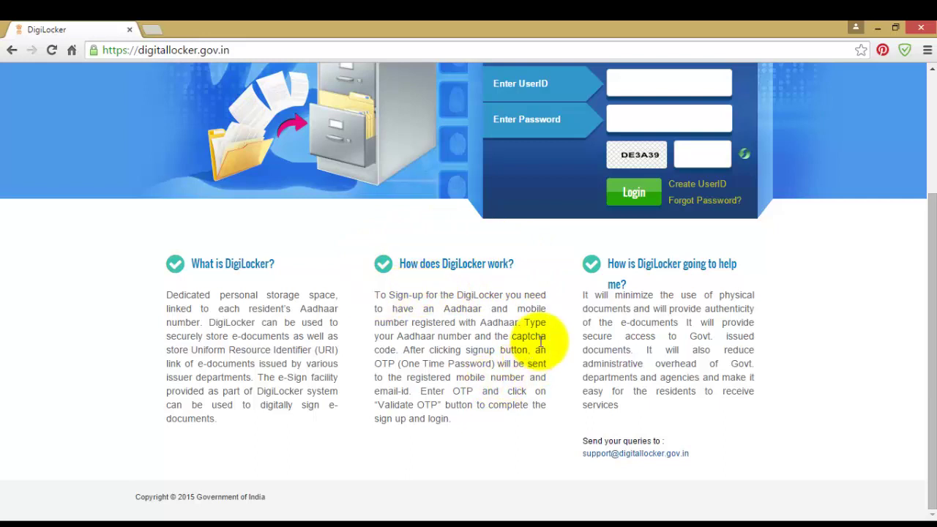
pyautogui.click(608, 264)
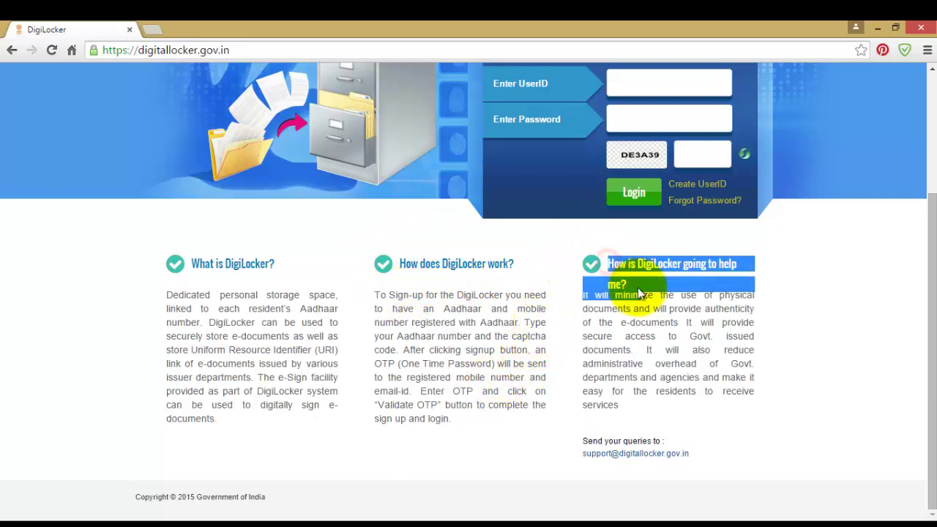
pyautogui.tripleClick(658, 377)
pyautogui.click(659, 374)
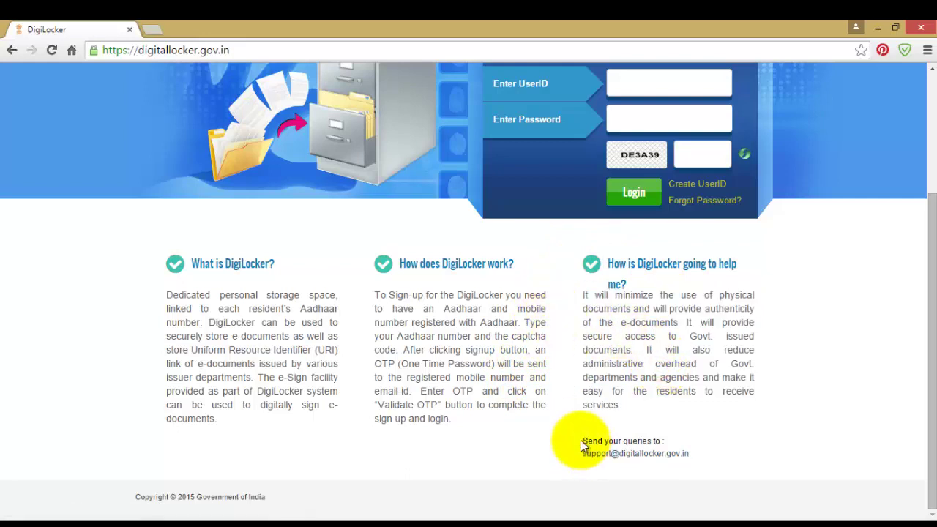
pyautogui.moveTo(580, 440); pyautogui.dragTo(725, 453)
pyautogui.click(725, 449)
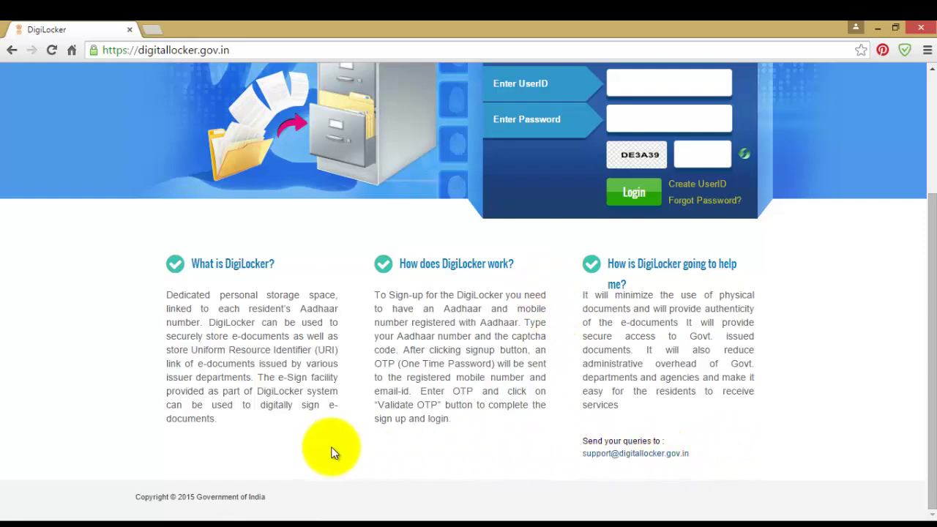
# Scroll back up and reopen the Aadhaar Sign up/Sign in form.
pyautogui.scroll(3, 331, 452)
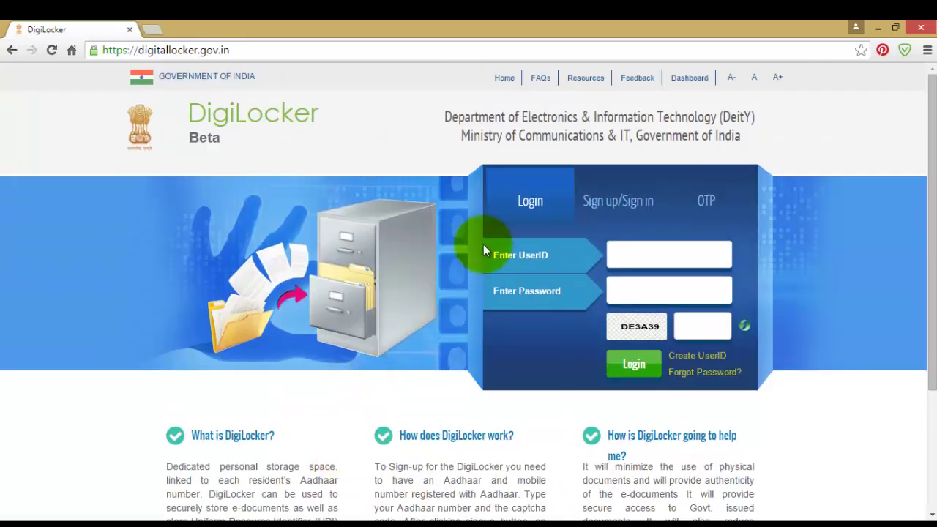
pyautogui.click(706, 200)
pyautogui.click(618, 202)
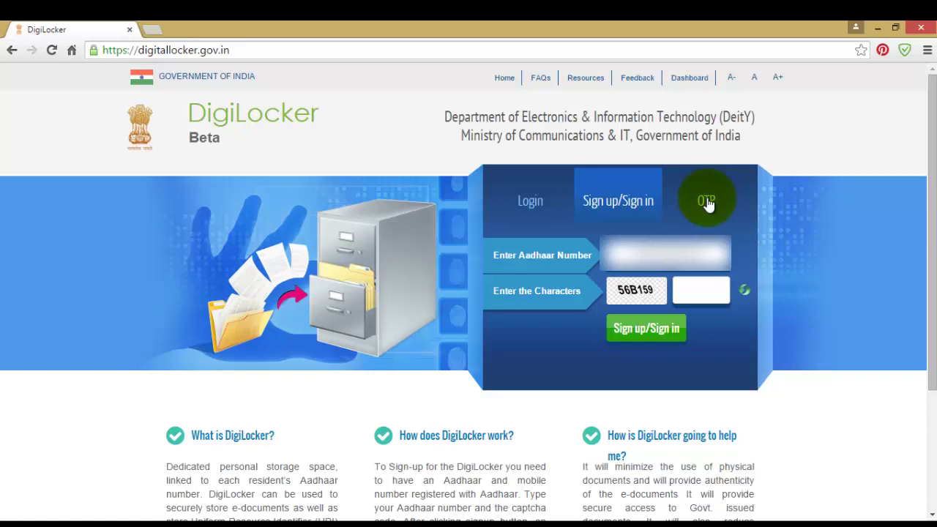
# Enter the captcha, submit the Aadhaar sign-up, and validate the six-digit one-time password.
pyautogui.click(702, 291)
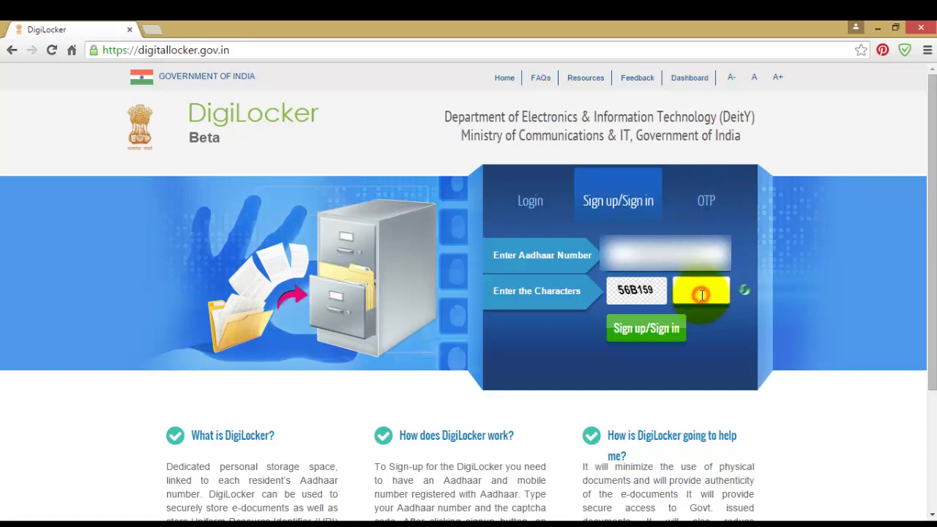
pyautogui.write('56B159')
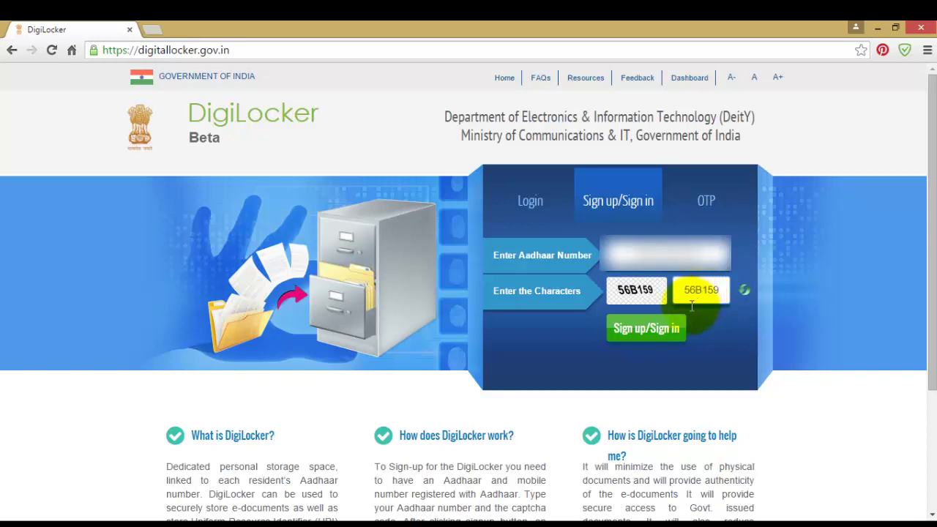
pyautogui.click(656, 327)
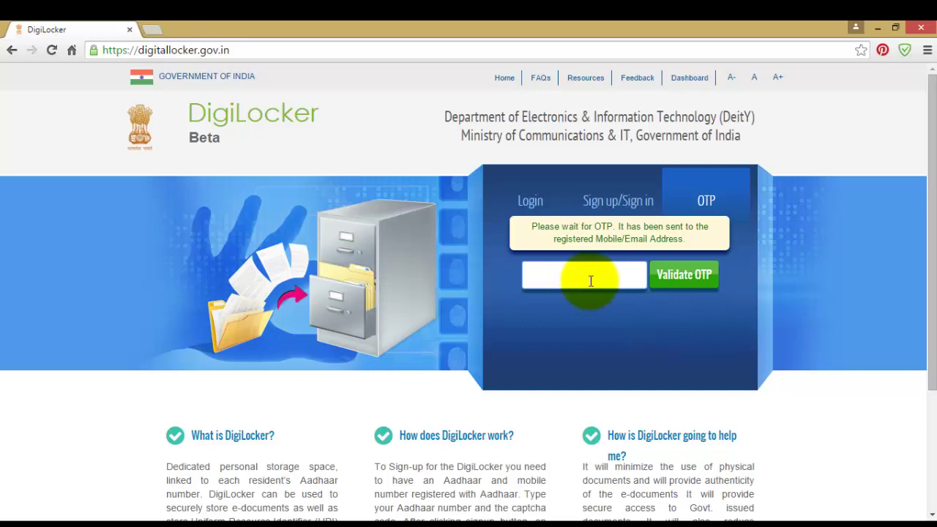
pyautogui.write('123456')
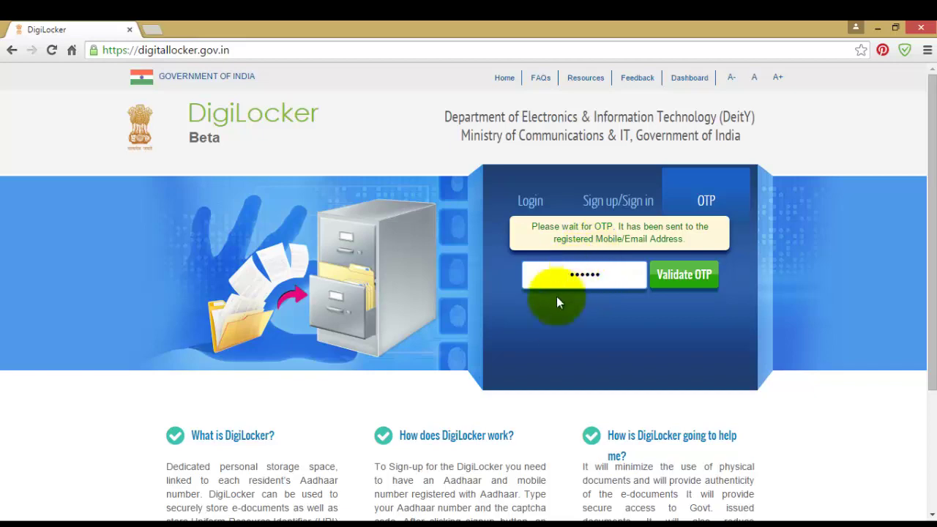
pyautogui.click(668, 277)
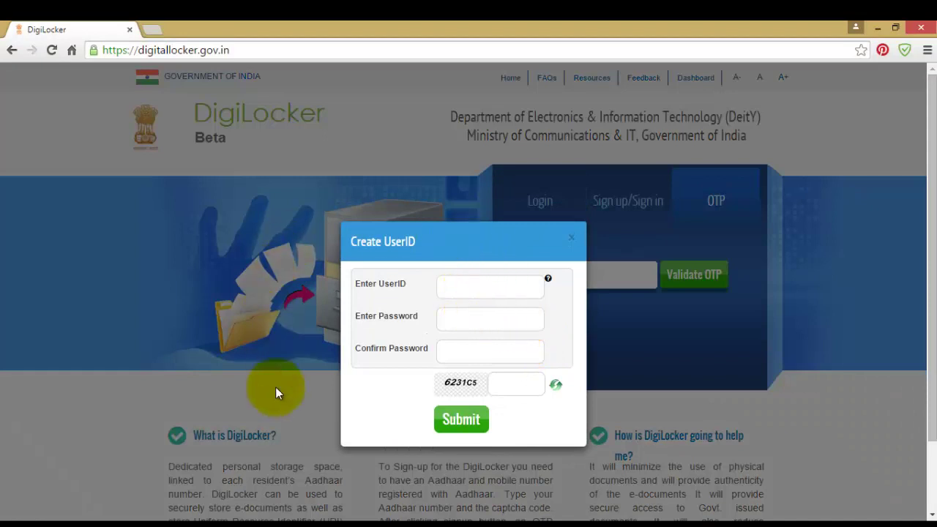
# Create the account with a new user ID, matching password and confirmation, and the captcha.
pyautogui.click(487, 288)
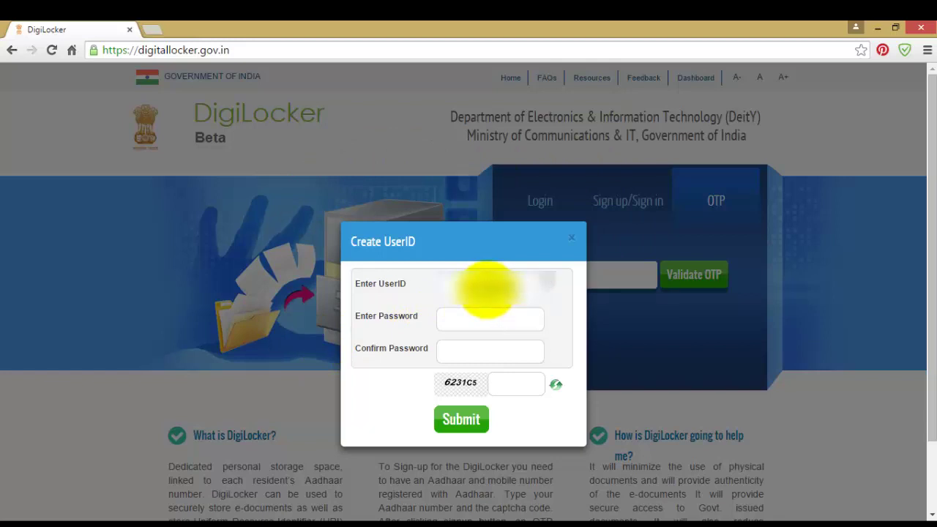
pyautogui.click(490, 317)
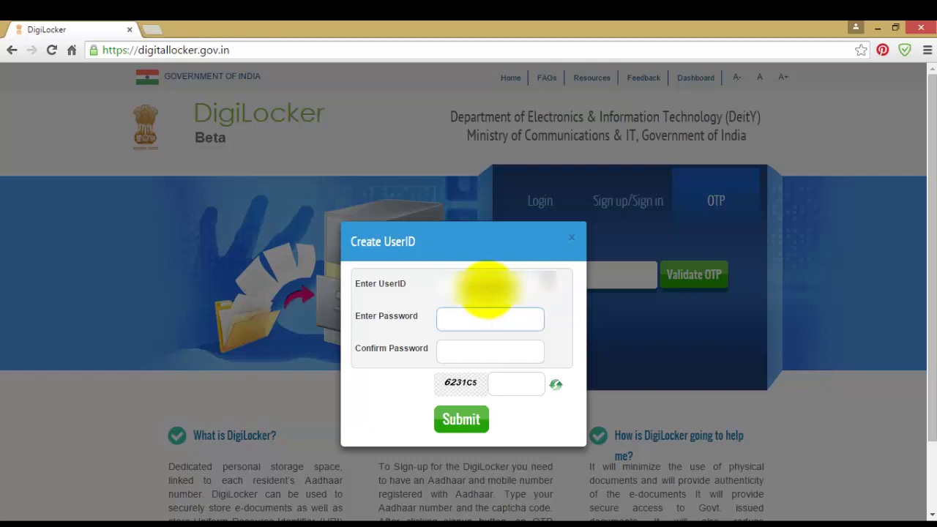
pyautogui.write('•••••••••••')
pyautogui.moveTo(543, 286)
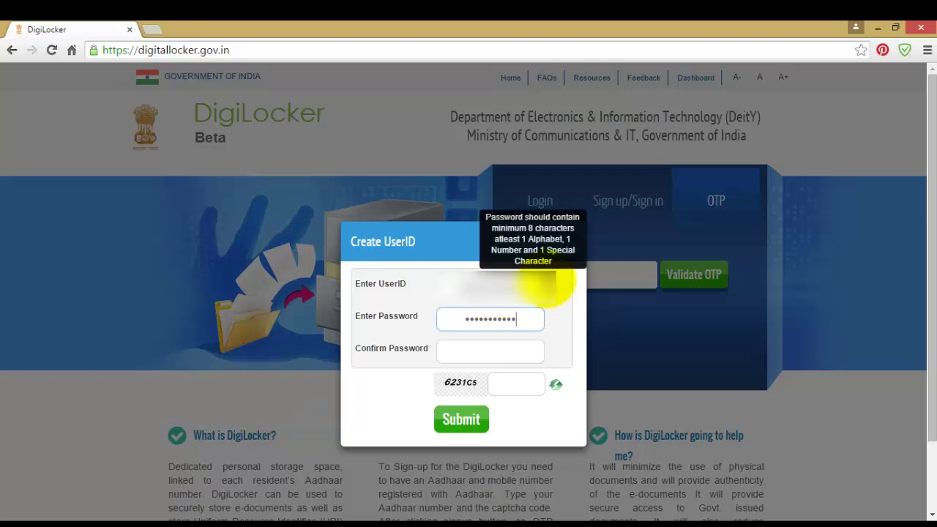
pyautogui.click(499, 355)
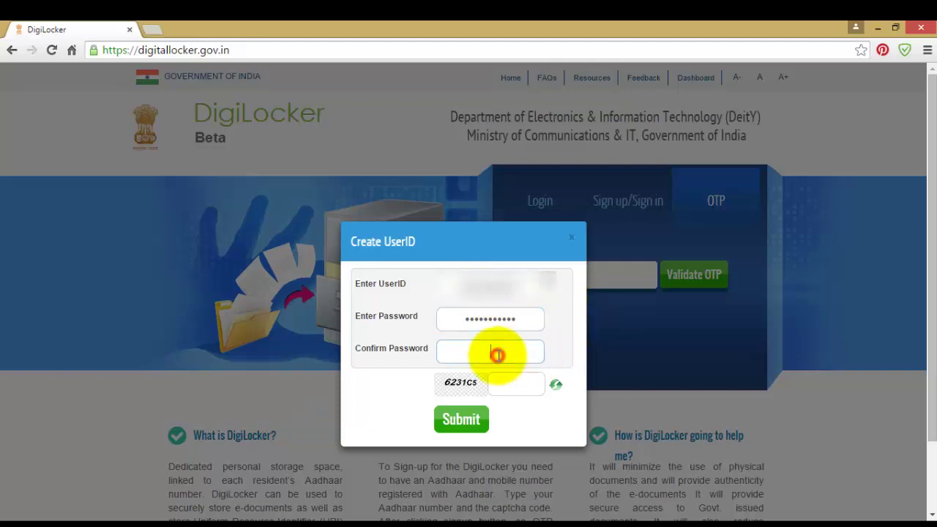
pyautogui.write('•••••••••••')
pyautogui.click(513, 382)
pyautogui.write('623')
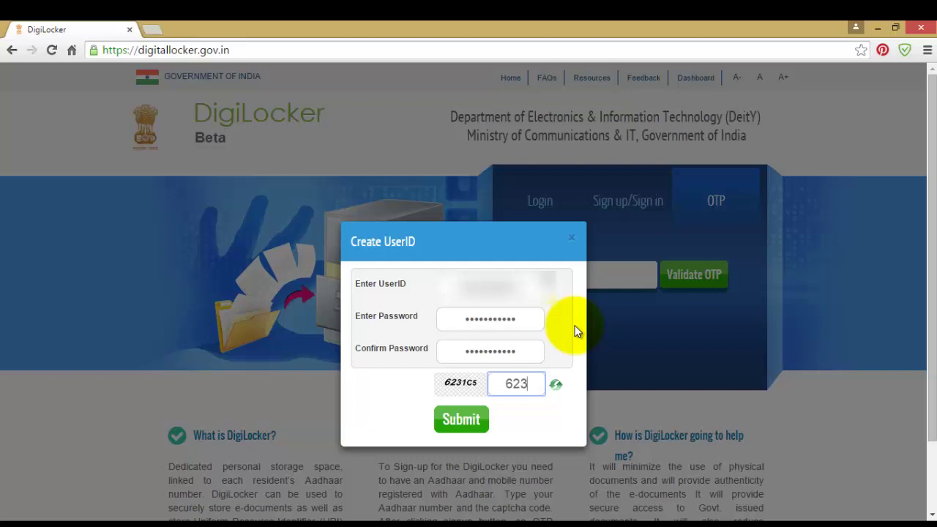
pyautogui.write('1C5')
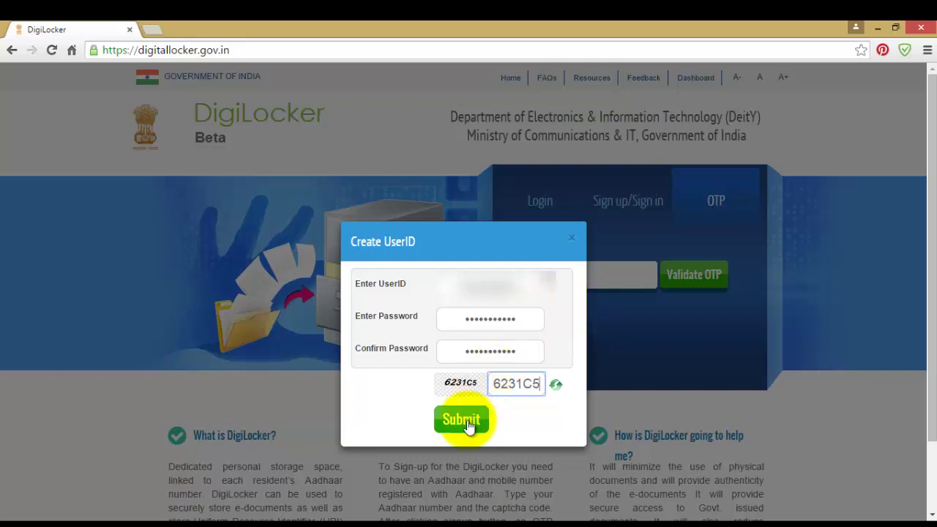
pyautogui.click(467, 421)
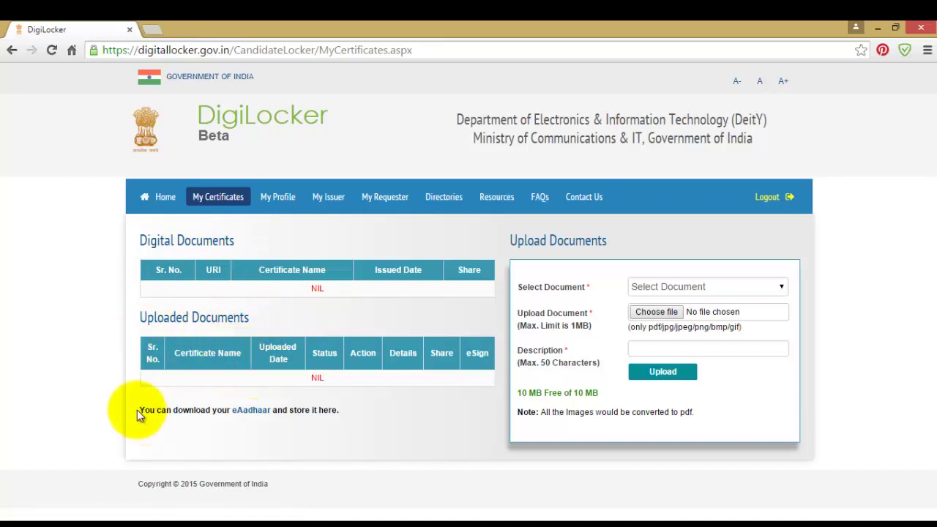
# Read the eAadhaar note and 10 MB free-space line, then list the uploadable document types.
pyautogui.moveTo(139, 410); pyautogui.dragTo(366, 414)
pyautogui.click(368, 410)
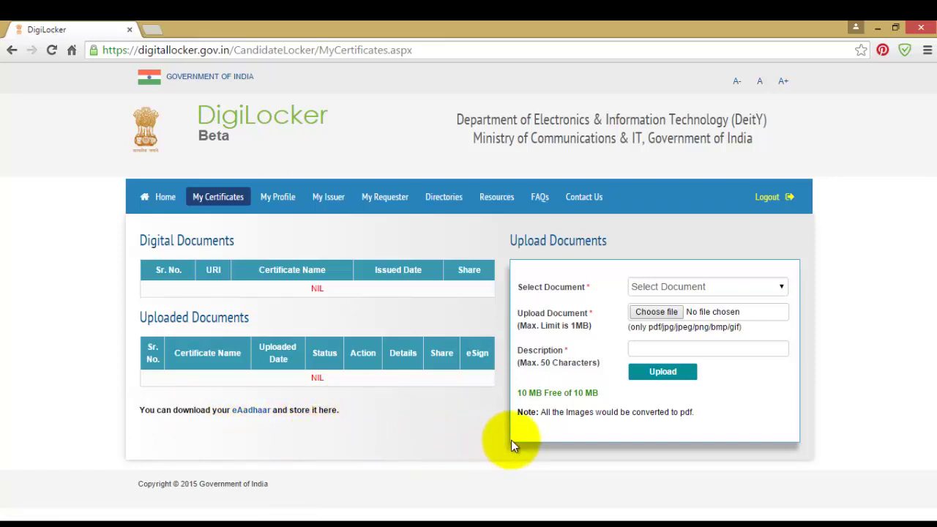
pyautogui.moveTo(517, 393)
pyautogui.mouseDown()
pyautogui.moveTo(569, 393)
pyautogui.moveTo(526, 400)
pyautogui.mouseUp()
pyautogui.click(618, 398)
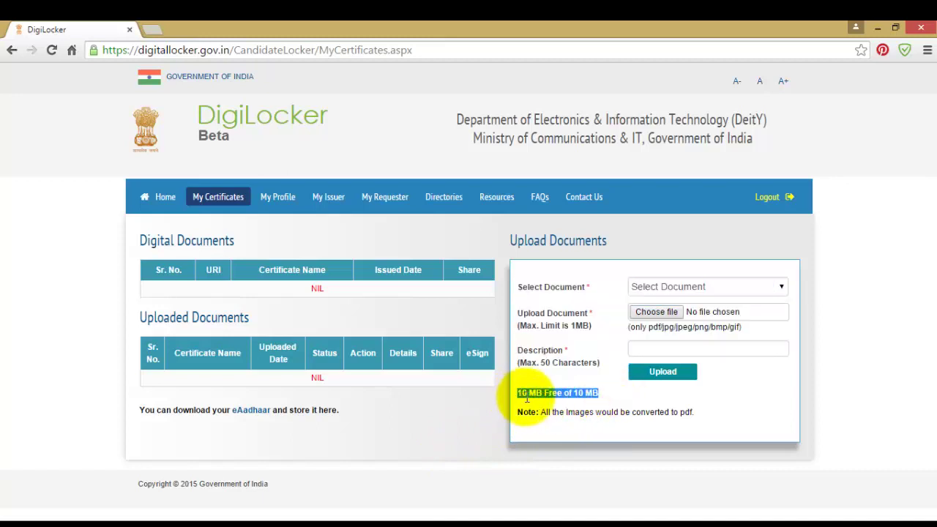
pyautogui.click(617, 398)
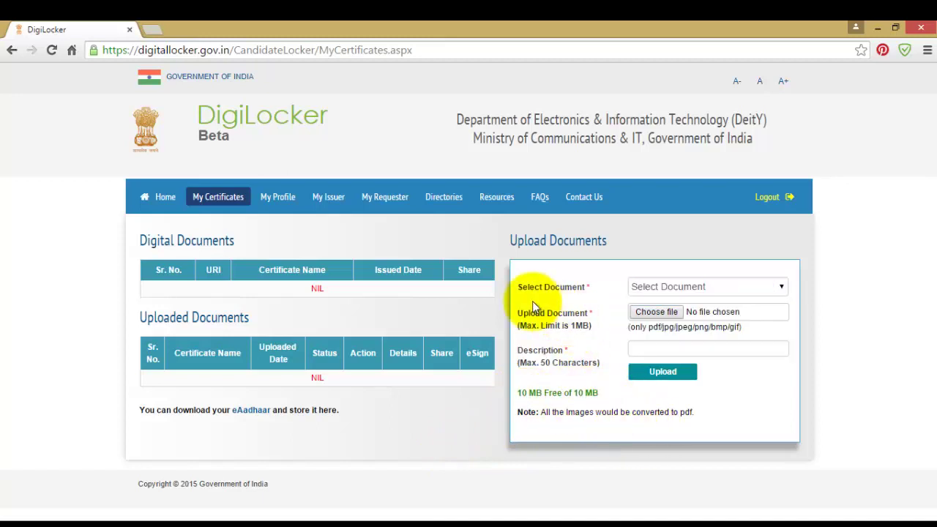
pyautogui.moveTo(517, 392); pyautogui.dragTo(599, 394)
pyautogui.click(616, 398)
pyautogui.moveTo(585, 394); pyautogui.dragTo(536, 396)
pyautogui.click(619, 398)
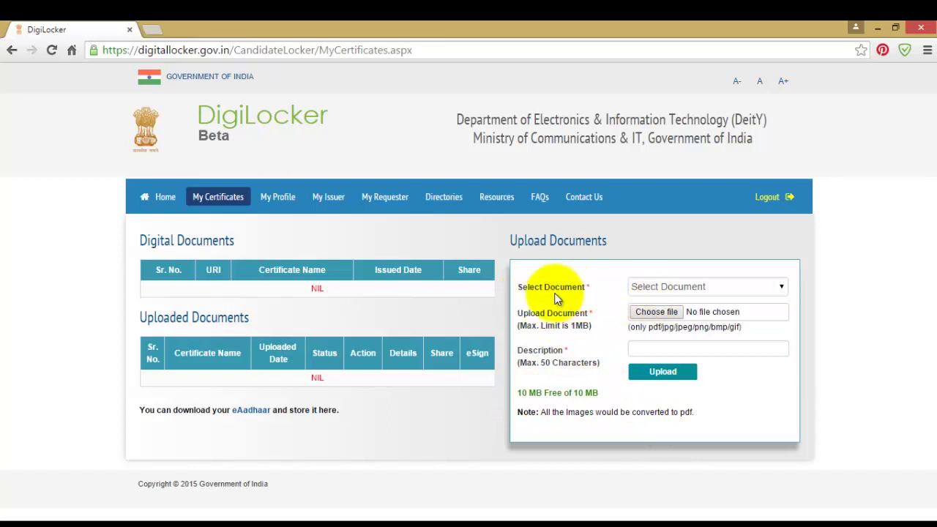
pyautogui.click(700, 288)
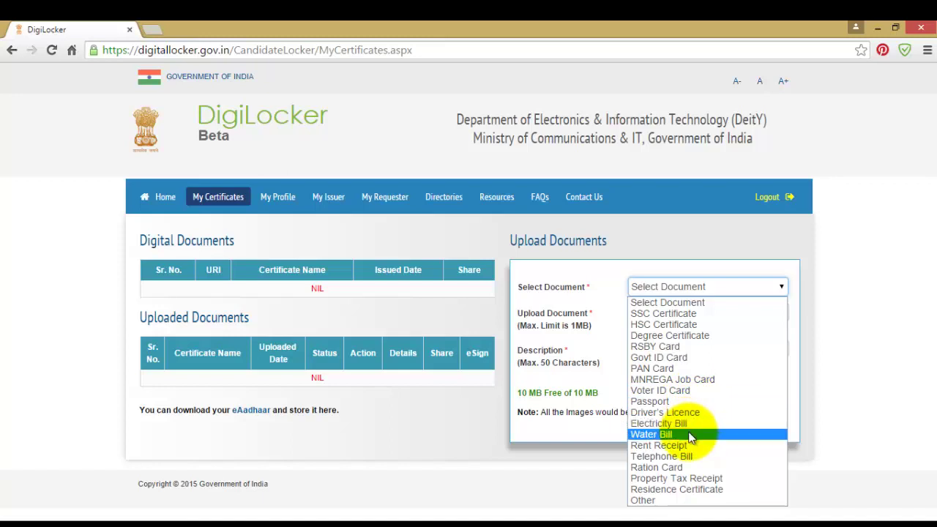
# Upload the eAadhaar PDF as an 'Other' document named Aadhar with description Aadhar.
pyautogui.click(649, 500)
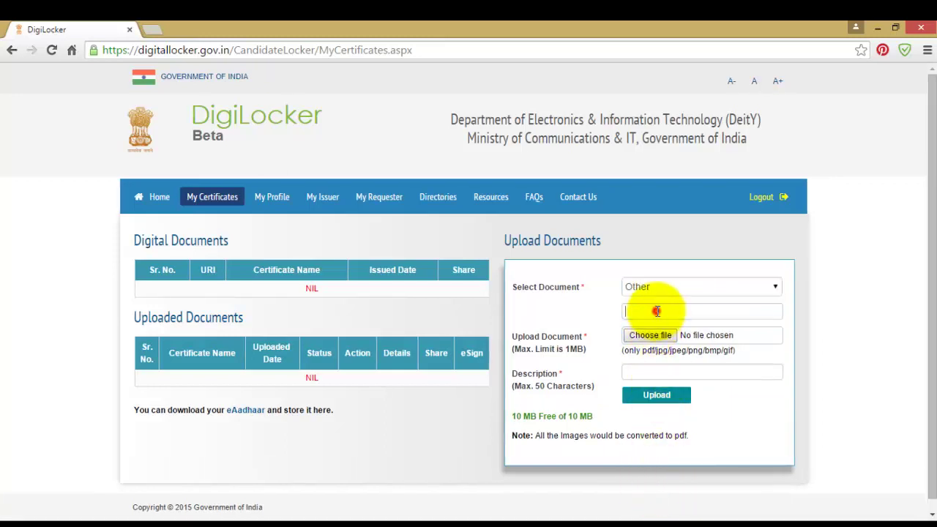
pyautogui.click(658, 311)
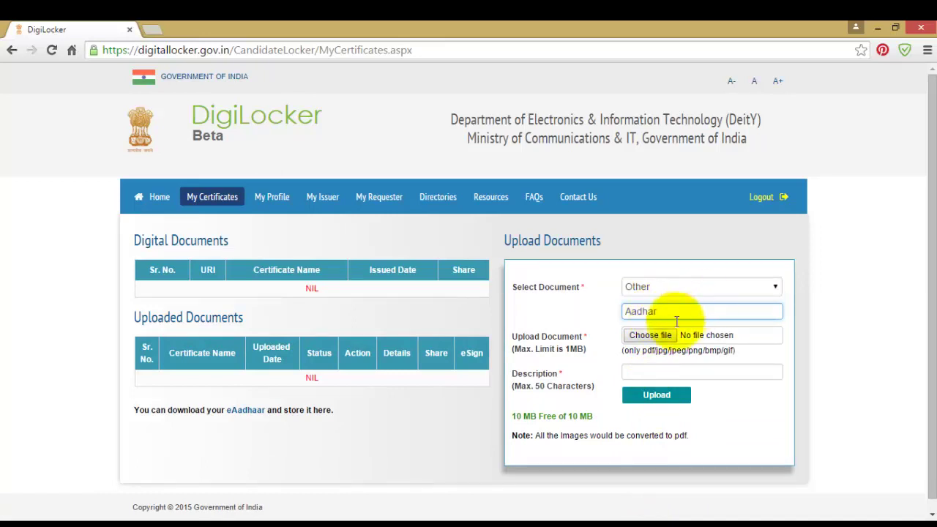
pyautogui.click(650, 335)
pyautogui.scroll(-5, 350, 227)
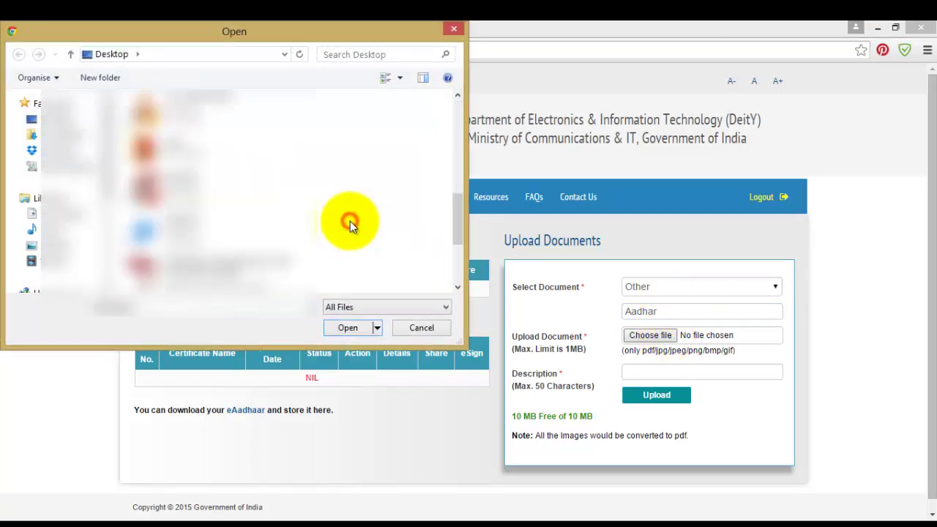
pyautogui.click(198, 272)
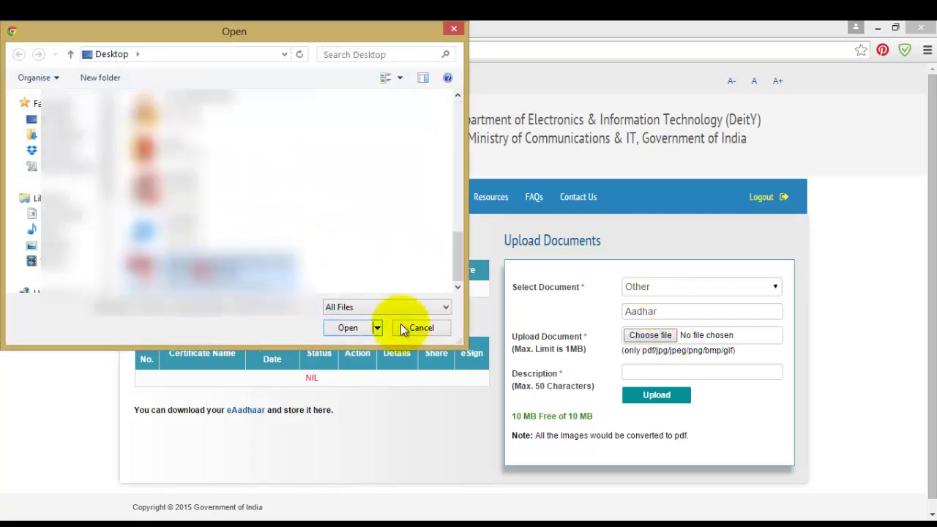
pyautogui.click(350, 328)
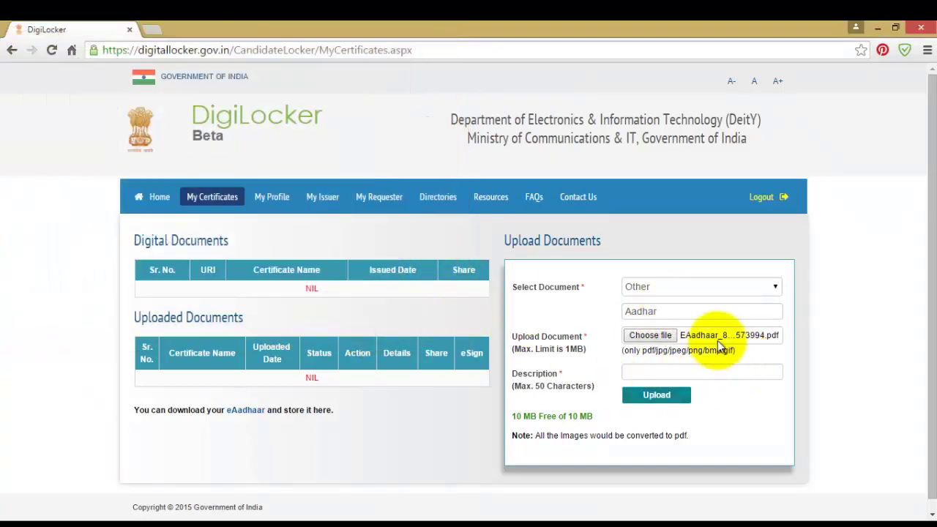
pyautogui.click(657, 370)
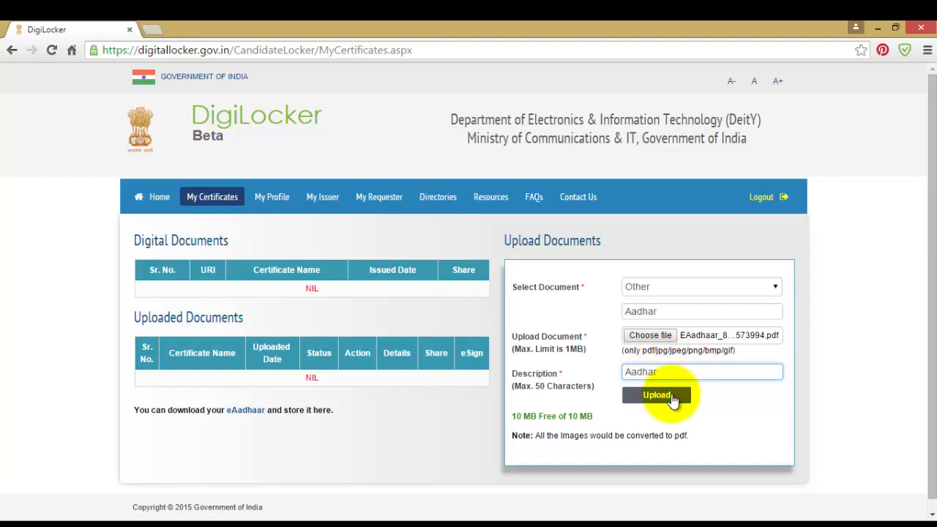
pyautogui.click(671, 394)
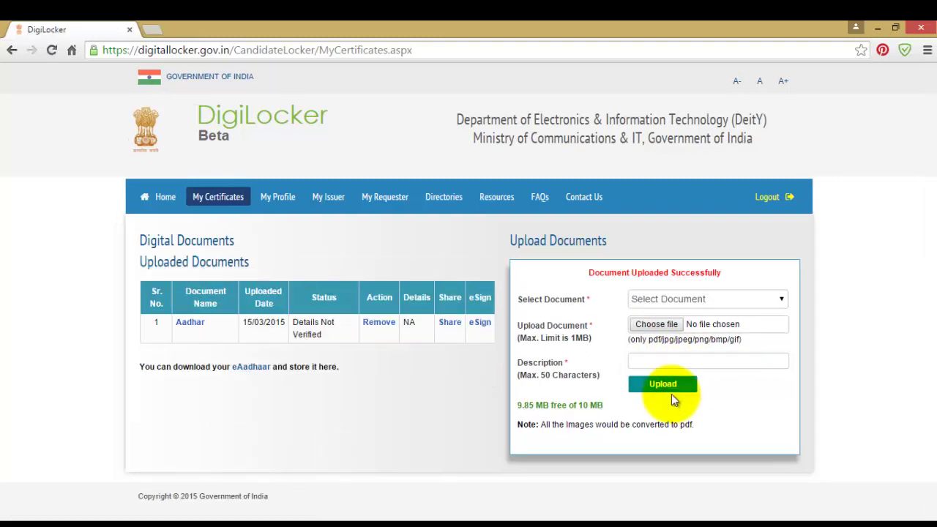
pyautogui.moveTo(589, 273); pyautogui.dragTo(738, 273)
pyautogui.click(739, 273)
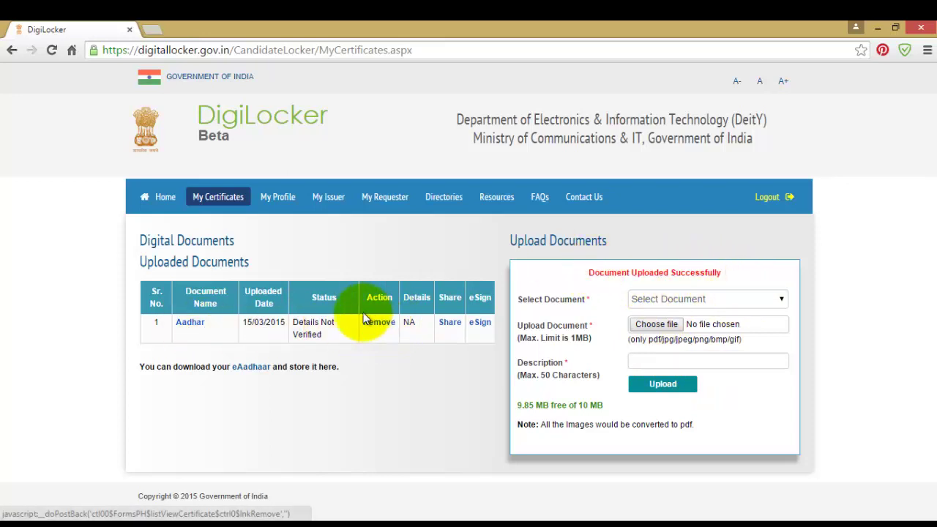
pyautogui.click(450, 323)
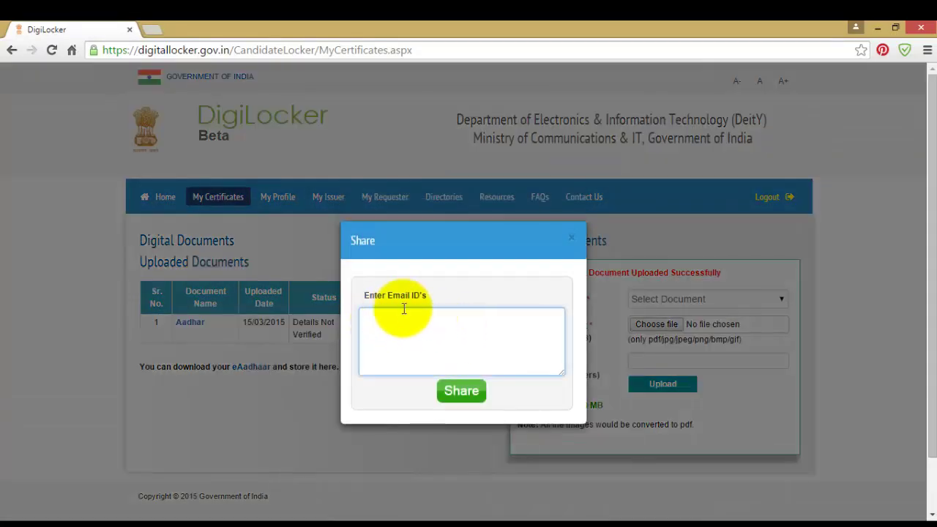
pyautogui.moveTo(366, 297); pyautogui.dragTo(429, 292)
pyautogui.click(460, 299)
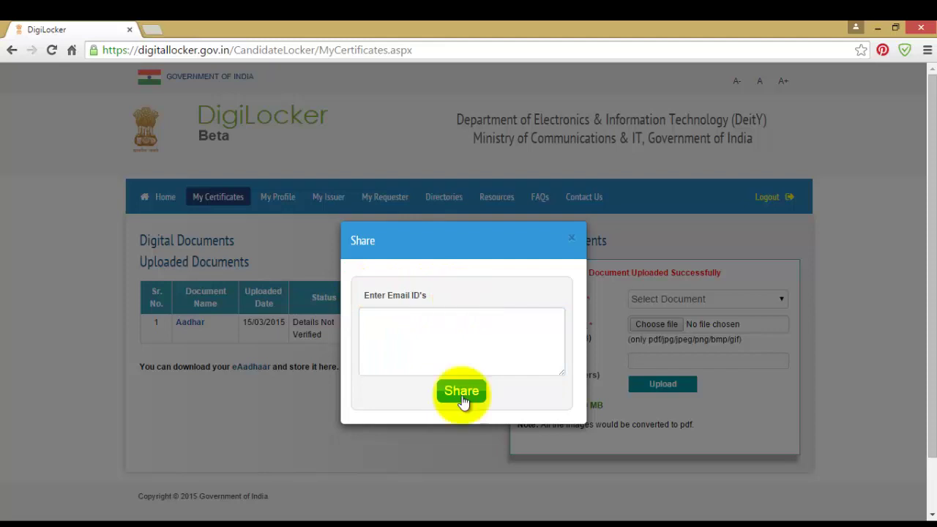
pyautogui.click(571, 238)
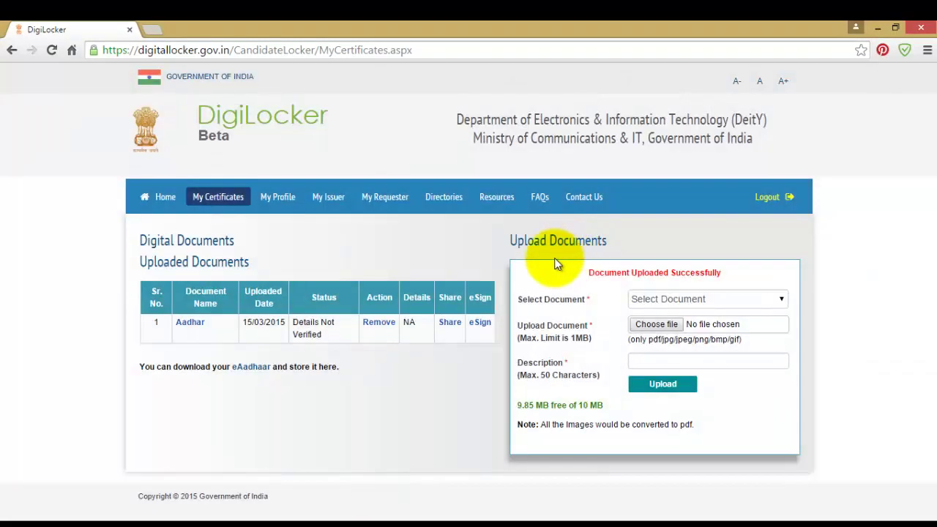
# Browse the My Issuer, My Requester, Directories and Resources pages.
pyautogui.click(336, 201)
pyautogui.click(396, 209)
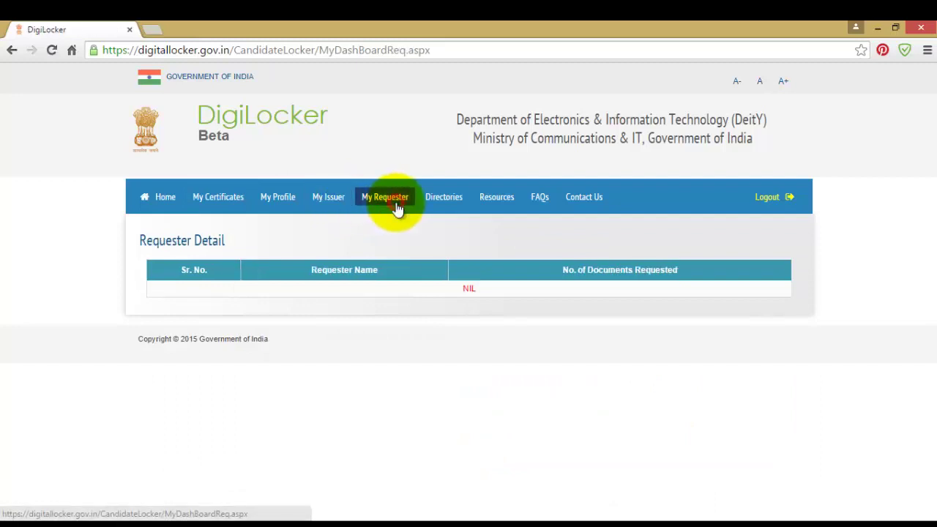
pyautogui.click(455, 204)
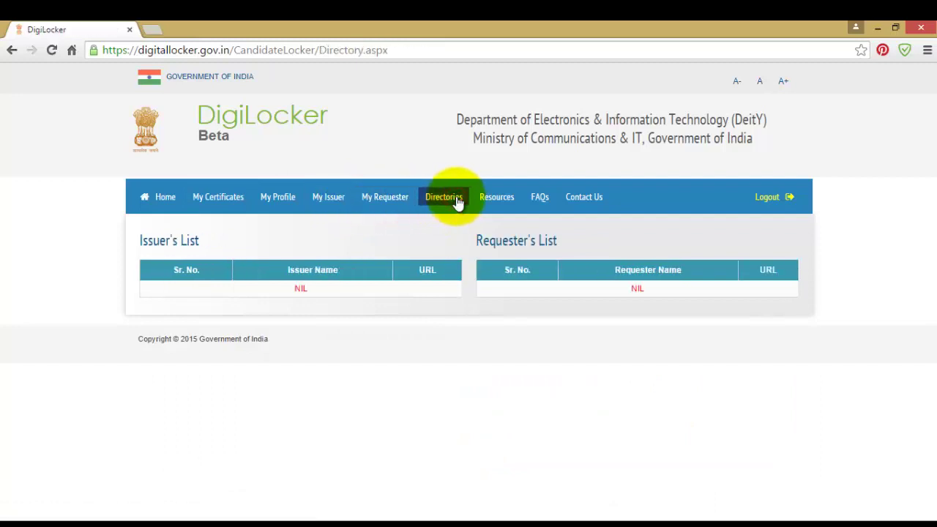
pyautogui.click(501, 203)
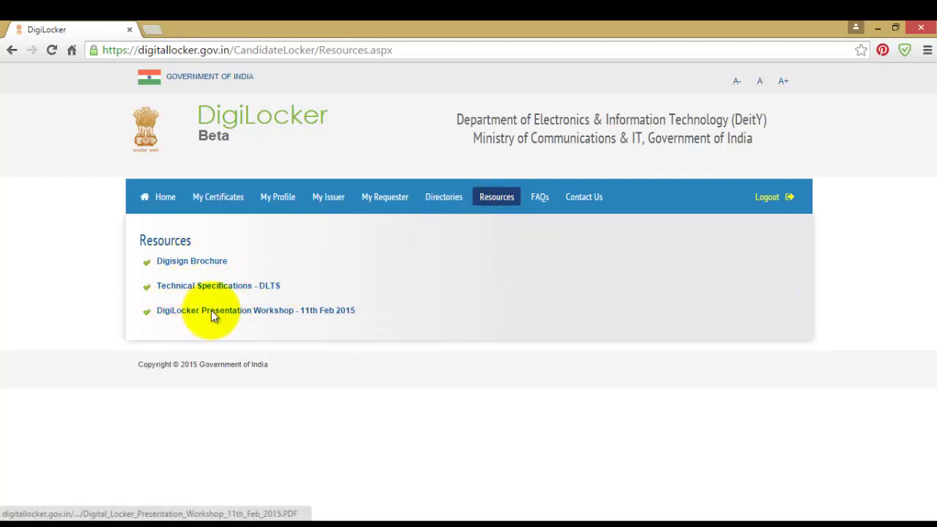
# Skim the FAQ PDF in a new tab, then return to the DigiLocker tab.
pyautogui.click(542, 197)
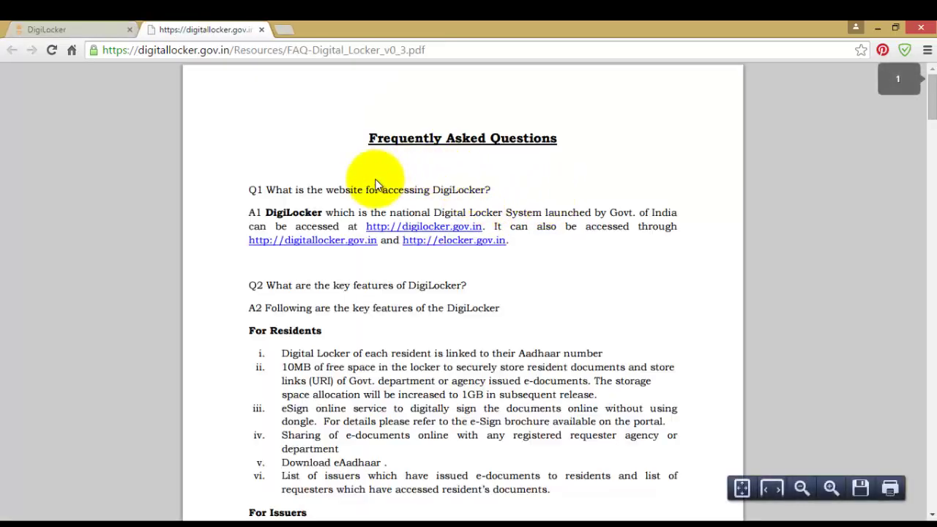
pyautogui.scroll(-3, 375, 184)
pyautogui.scroll(-15, 375, 184)
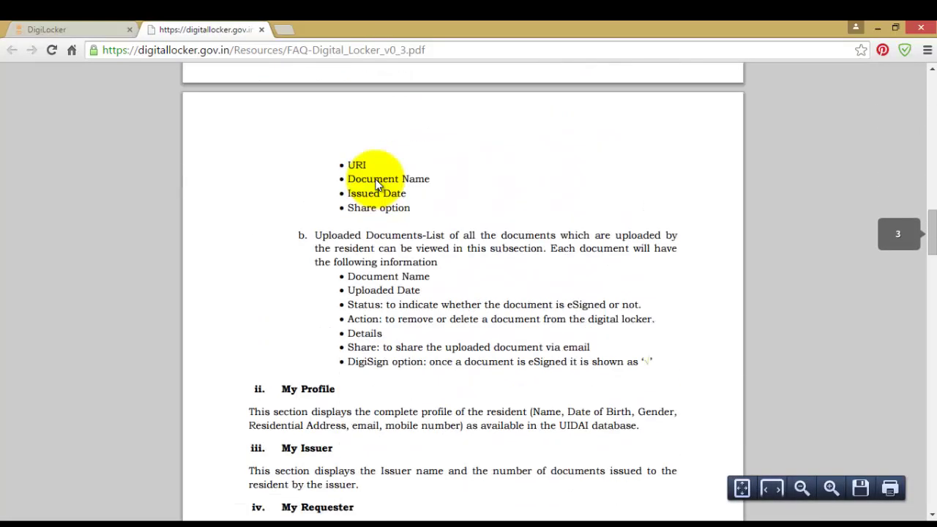
pyautogui.scroll(-20, 374, 184)
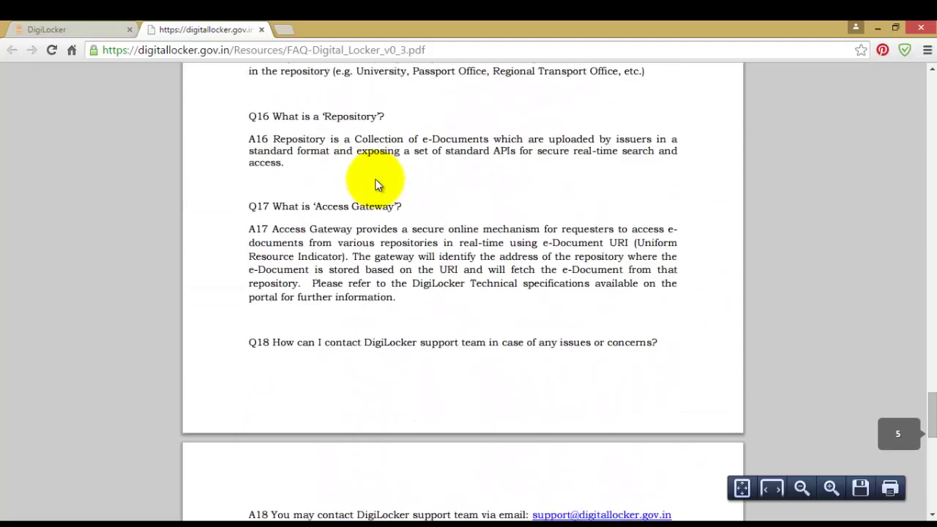
pyautogui.click(89, 29)
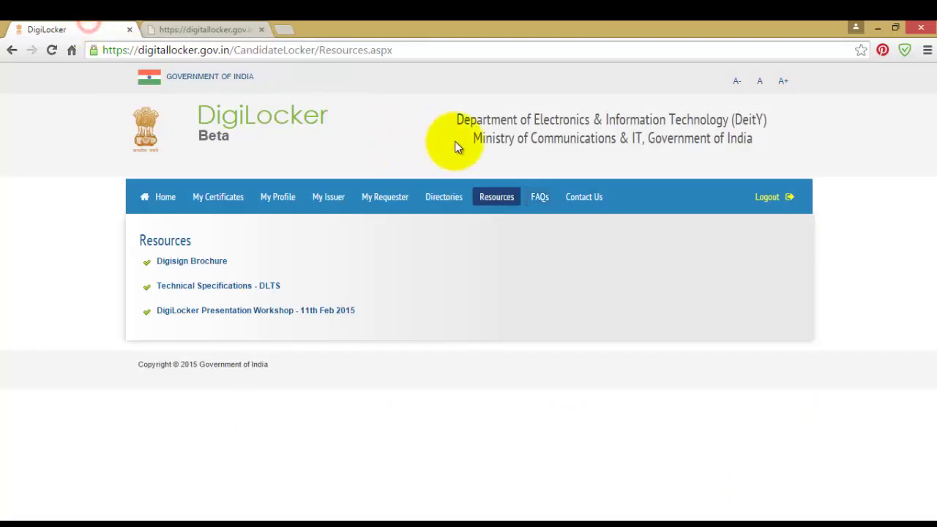
# Check the Contact Us support line, close it, and go Home to My Certificates.
pyautogui.click(585, 196)
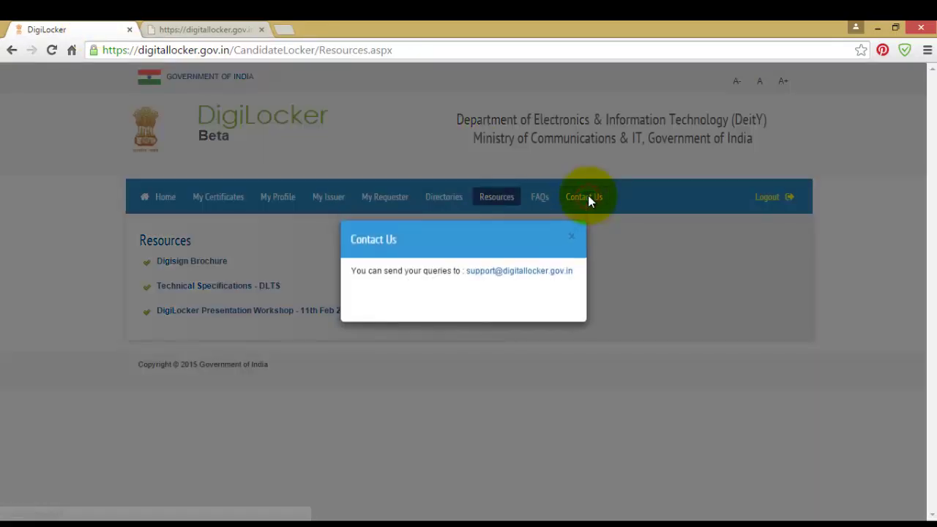
pyautogui.moveTo(353, 272); pyautogui.dragTo(573, 297)
pyautogui.click(574, 295)
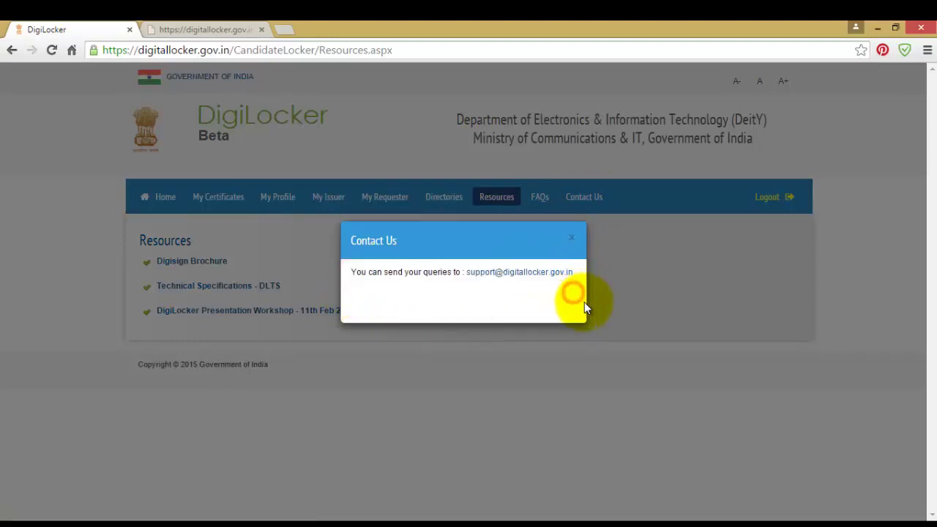
pyautogui.click(575, 242)
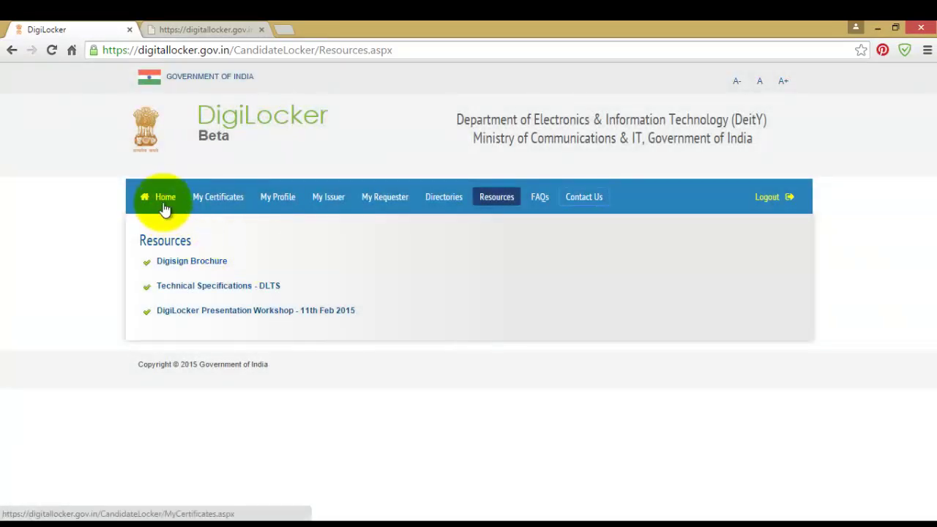
pyautogui.click(164, 201)
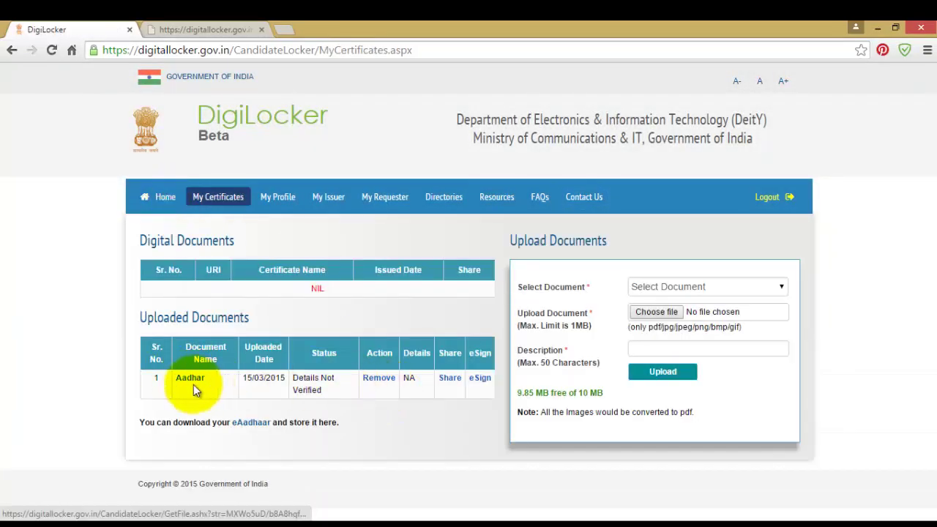
# Remove the Aadhar document and confirm the deletion.
pyautogui.click(379, 377)
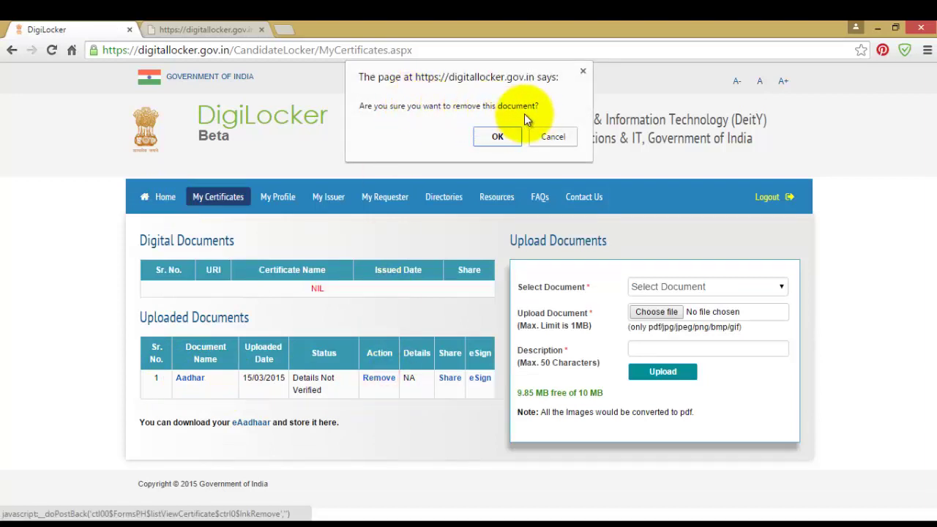
pyautogui.click(505, 136)
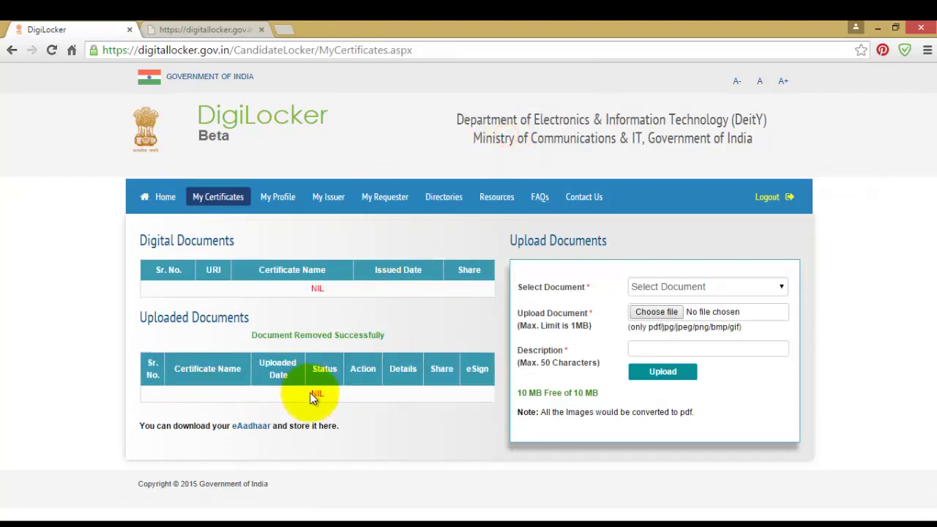
pyautogui.moveTo(249, 334); pyautogui.dragTo(404, 335)
pyautogui.click(415, 334)
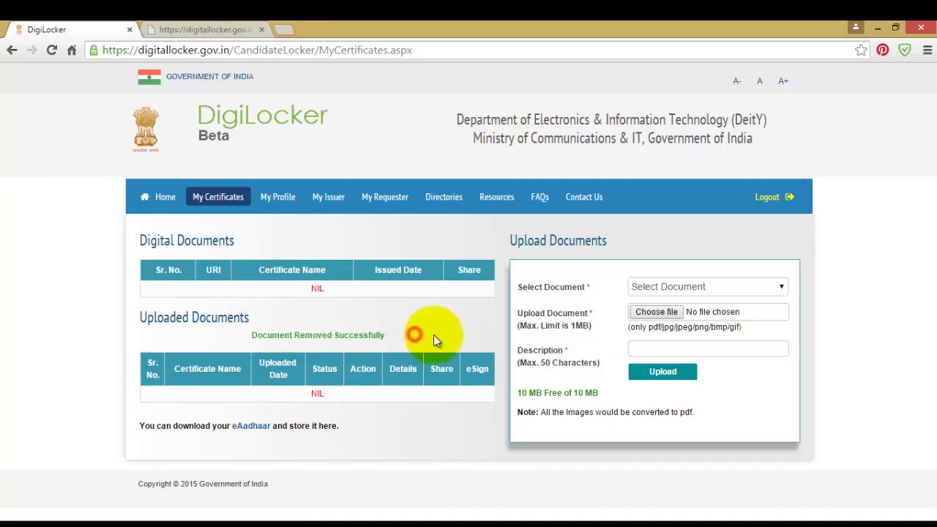
# Open the Select Document type list and close it without choosing anything.
pyautogui.click(650, 286)
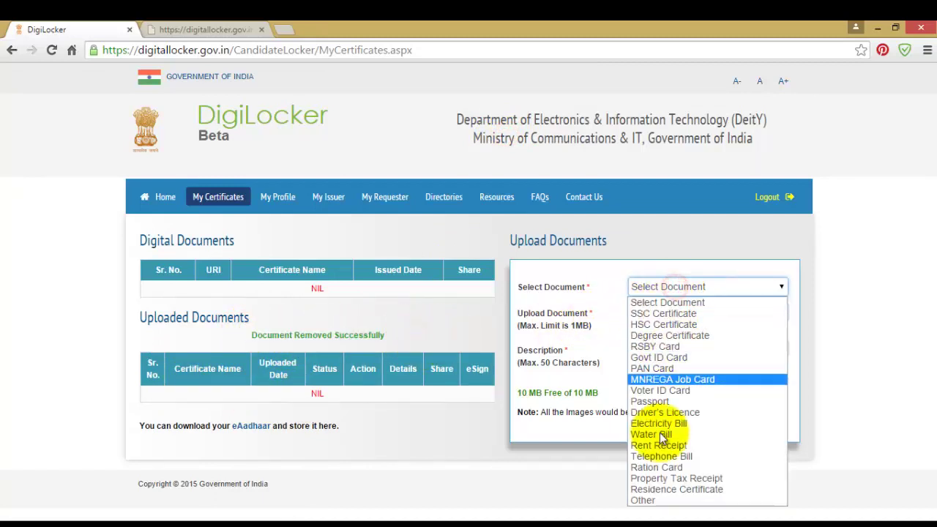
pyautogui.click(603, 265)
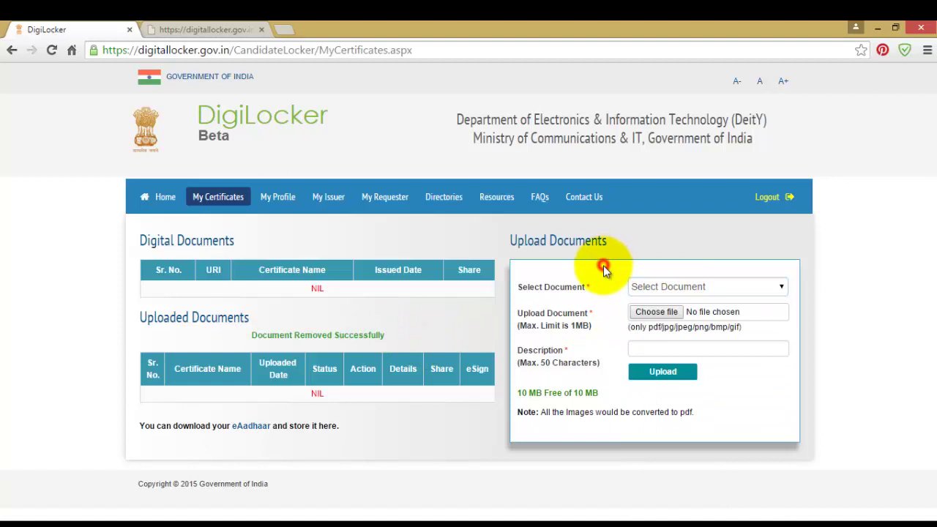
pyautogui.click(517, 393)
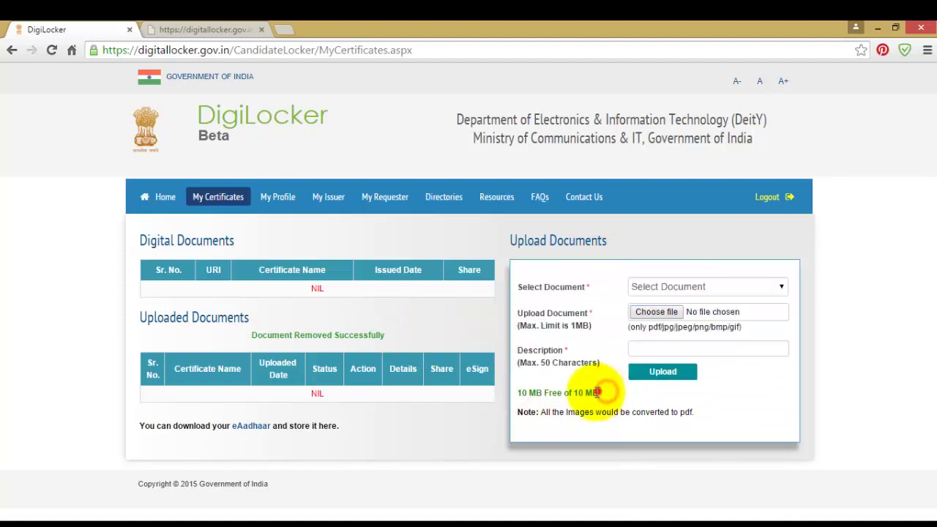